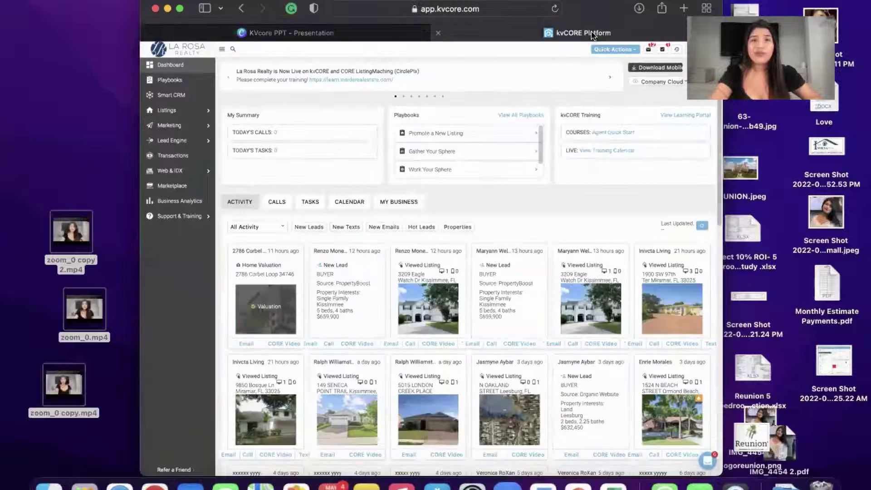
# Widen the browser window to the full screen width and open the account's own agent profile page.
pyautogui.moveTo(62, 18); pyautogui.dragTo(0, 18)
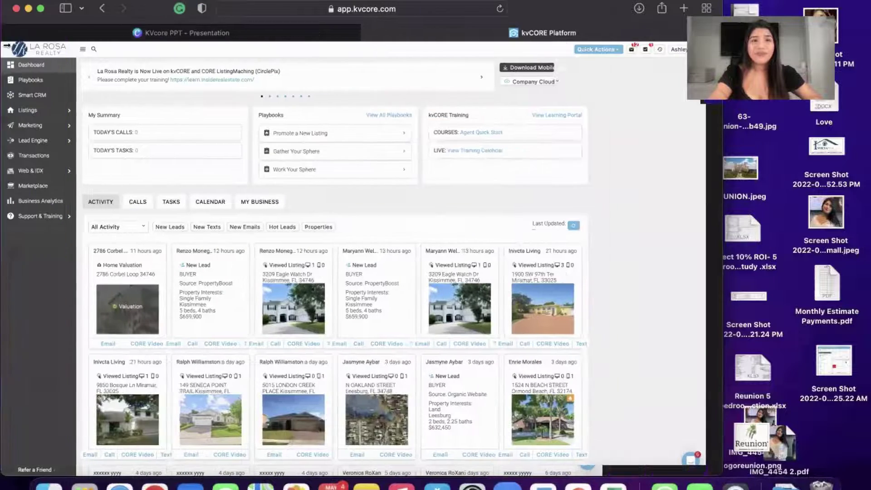
pyautogui.moveTo(725, 115); pyautogui.dragTo(867, 116)
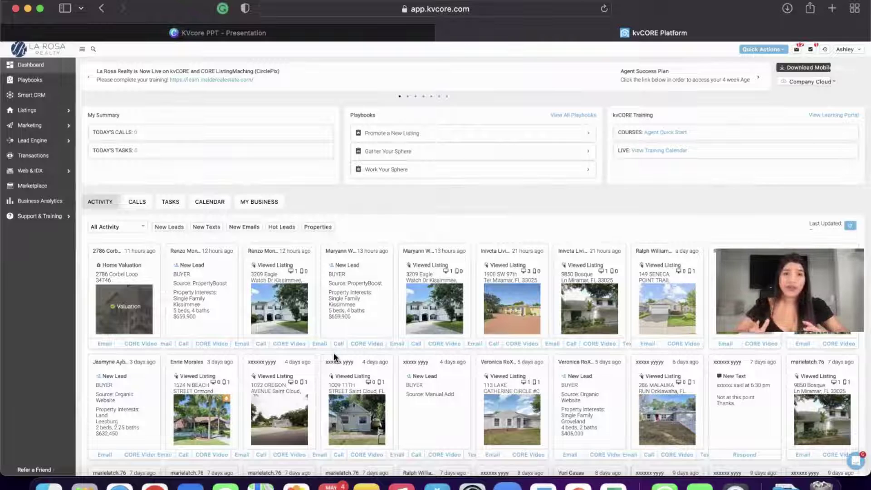
pyautogui.click(845, 50)
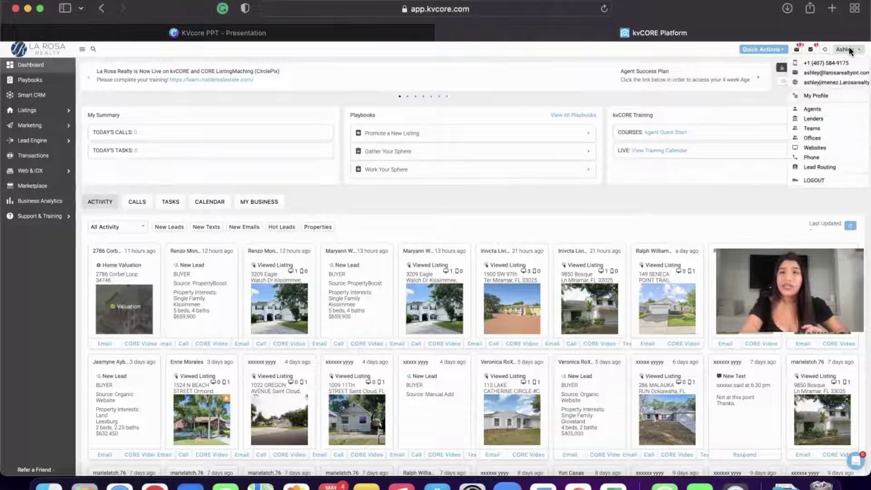
pyautogui.click(819, 96)
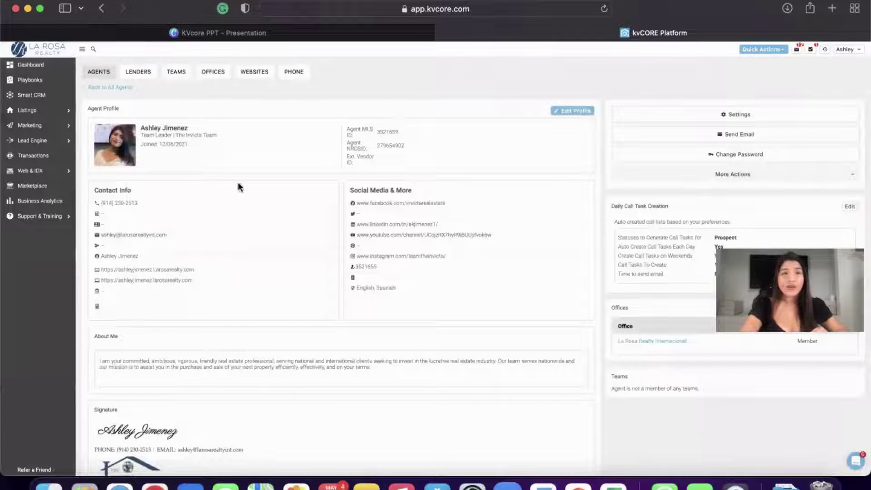
# Look over the agent profile from contact info to signature and open it for editing.
pyautogui.scroll(-2, 327, 218)
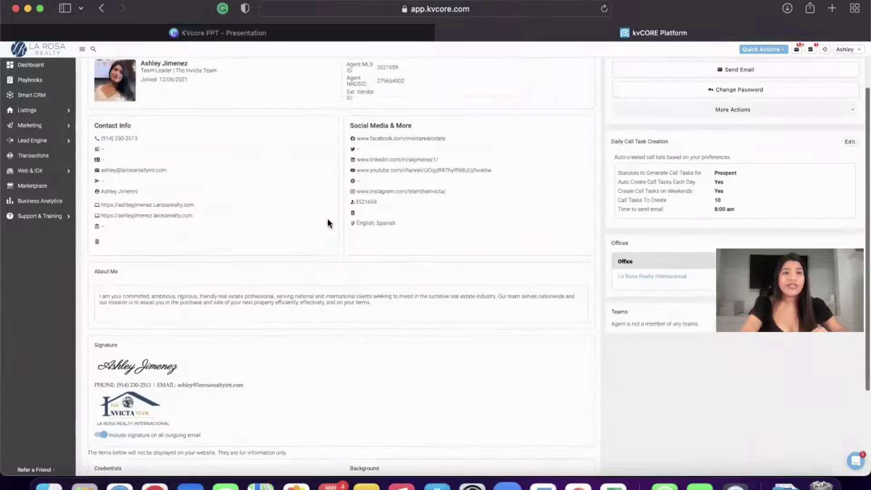
pyautogui.scroll(2, 328, 218)
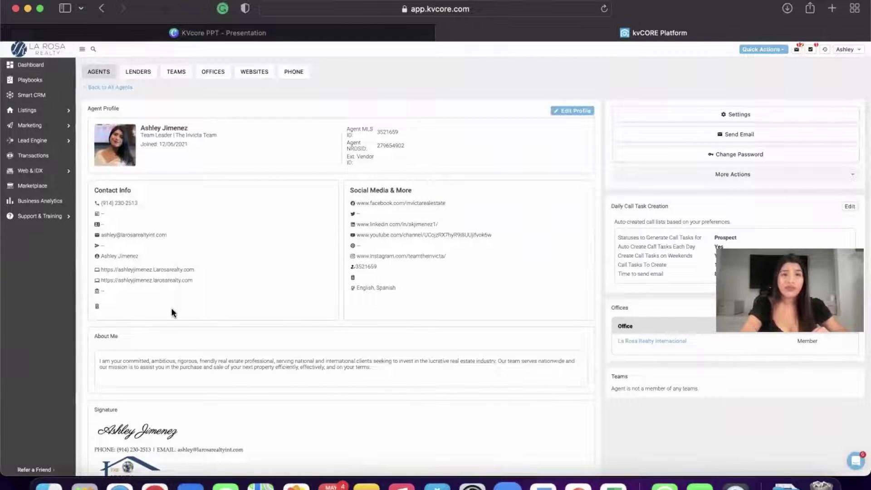
pyautogui.scroll(-3, 171, 311)
pyautogui.scroll(3, 171, 311)
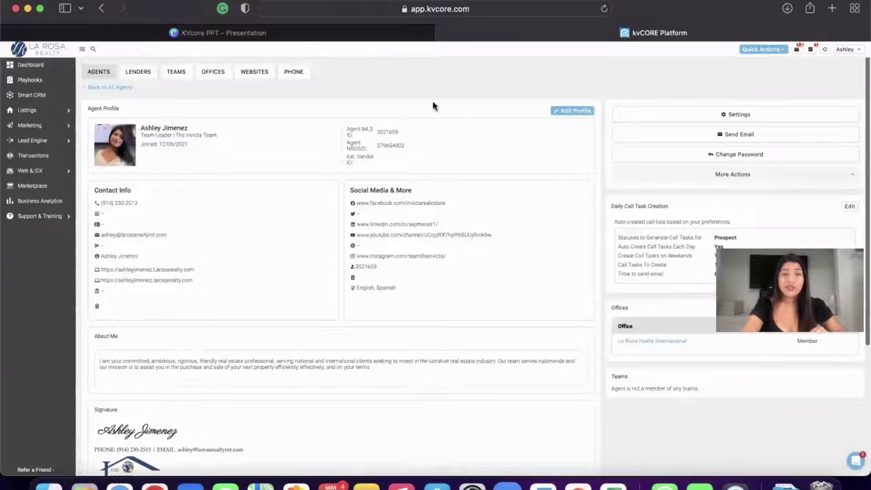
pyautogui.click(572, 117)
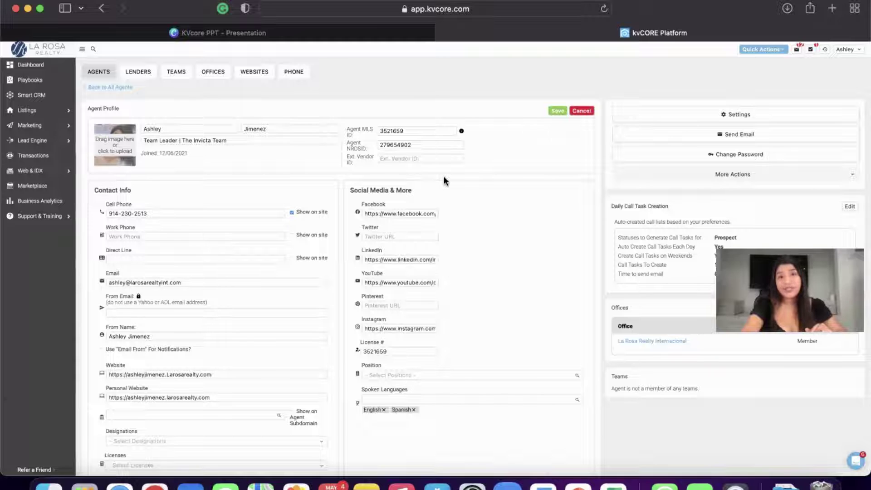
# Examine the editable Contact Info and Social Media & More fields, including the email, website and personal website entries.
pyautogui.scroll(-2, 444, 179)
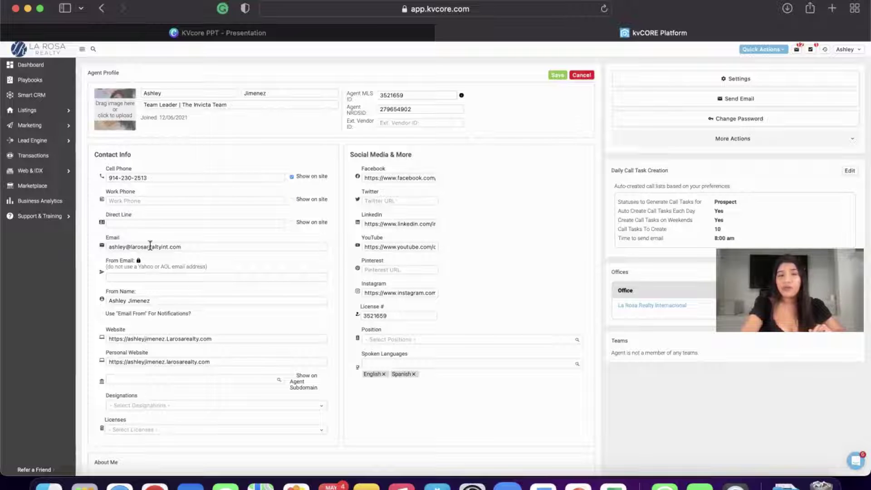
pyautogui.scroll(-1, 214, 273)
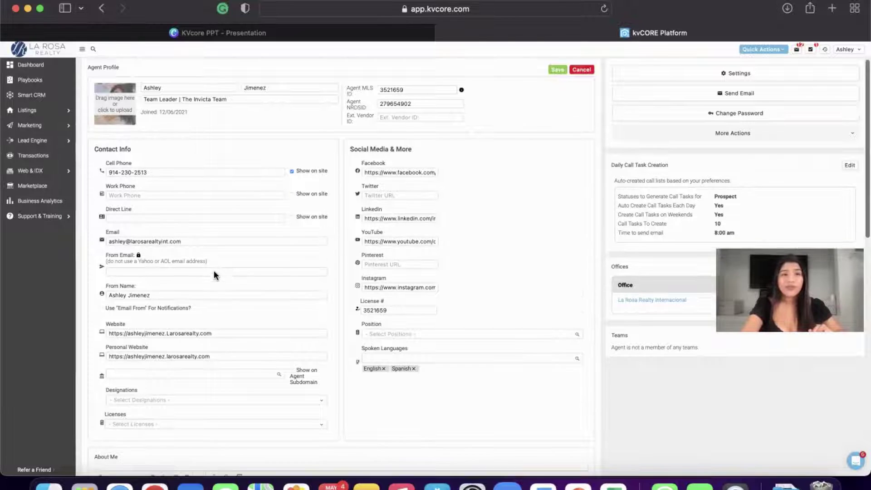
pyautogui.scroll(-2, 213, 274)
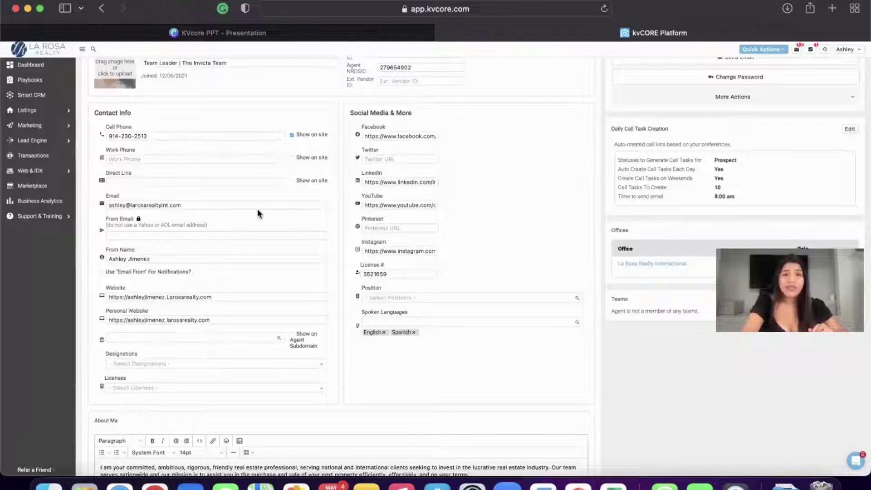
pyautogui.scroll(-4, 257, 209)
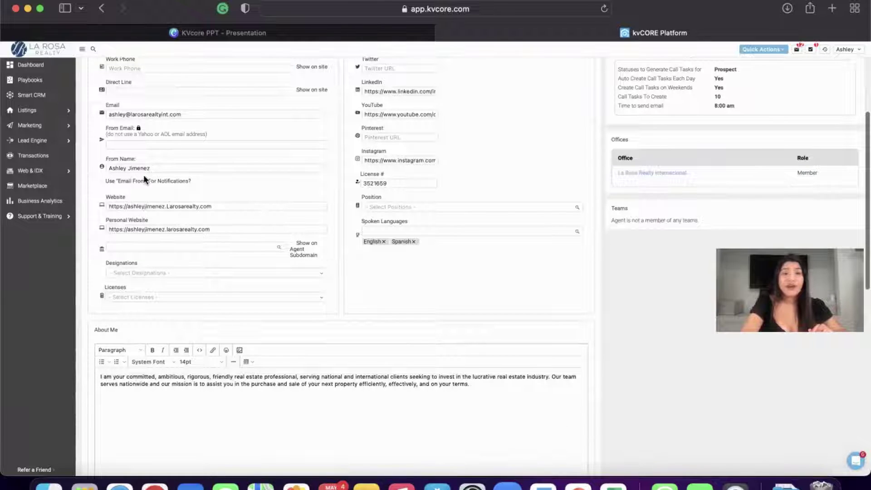
pyautogui.scroll(-1, 149, 199)
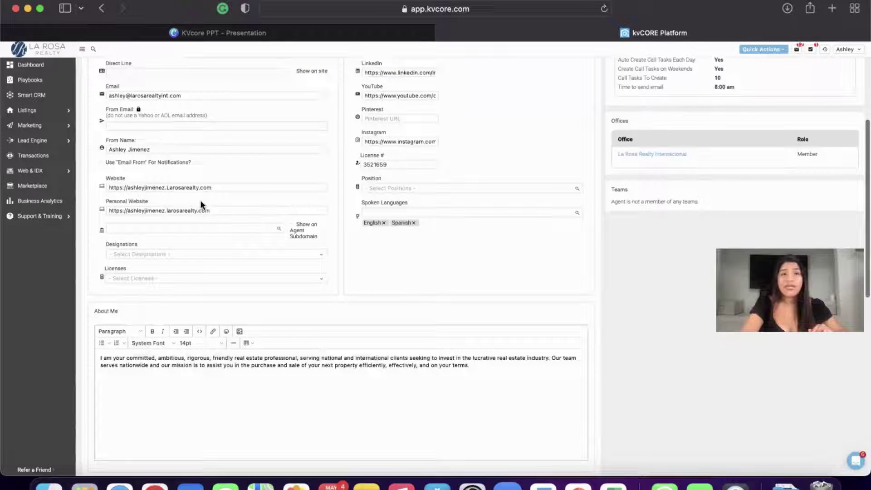
pyautogui.moveTo(201, 204)
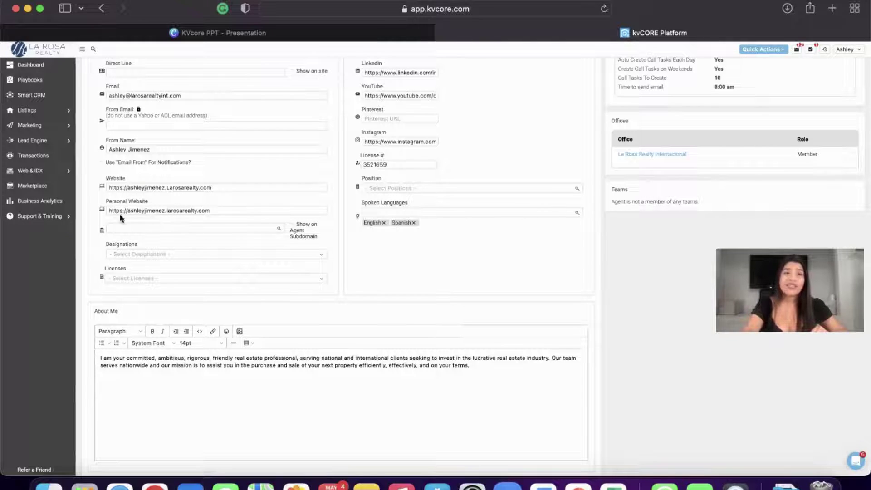
pyautogui.scroll(3, 254, 245)
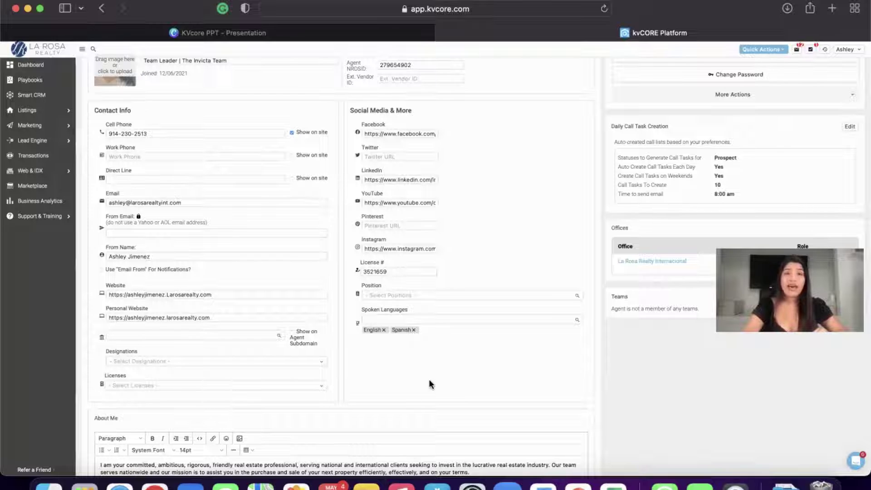
# Examine the About Me text, the email signature and the information-only sections such as Credentials, Education and Achievements.
pyautogui.scroll(-4, 430, 384)
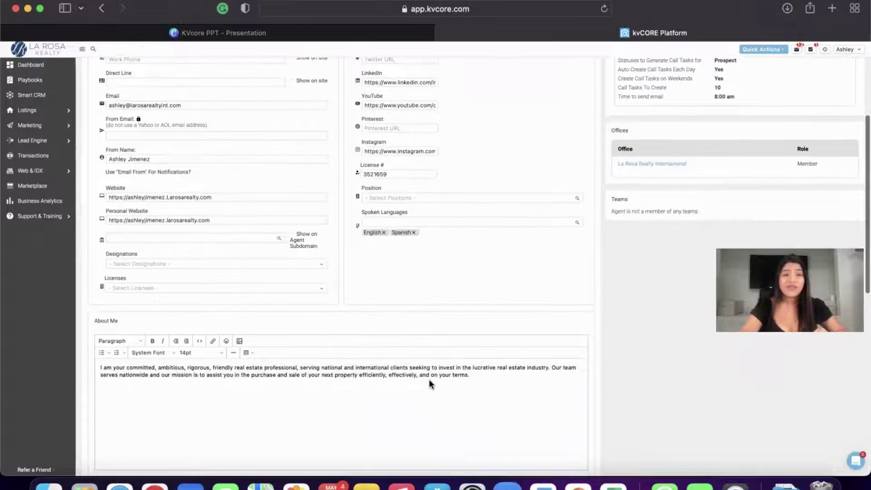
pyautogui.scroll(-4, 429, 379)
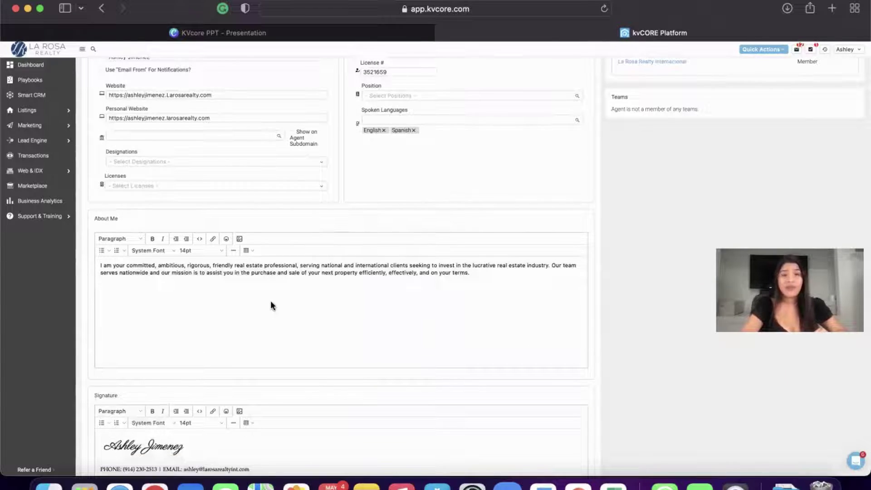
pyautogui.click(486, 305)
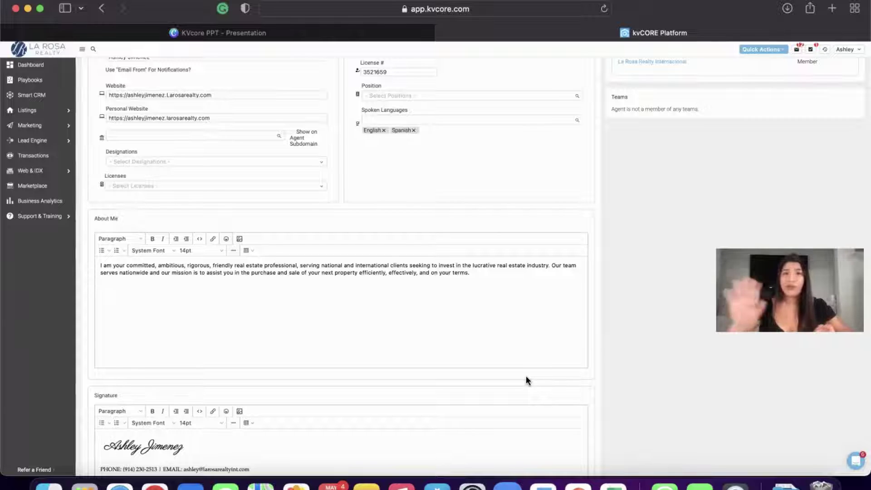
pyautogui.scroll(-5, 526, 376)
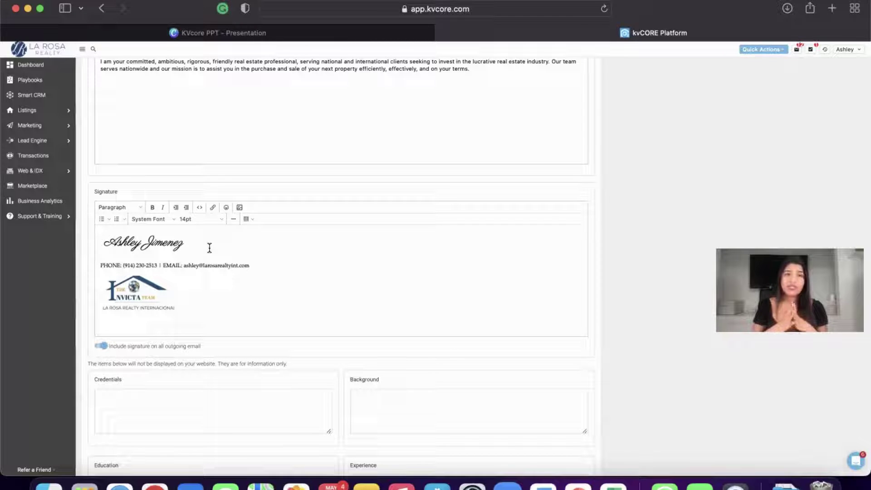
pyautogui.scroll(-5, 208, 248)
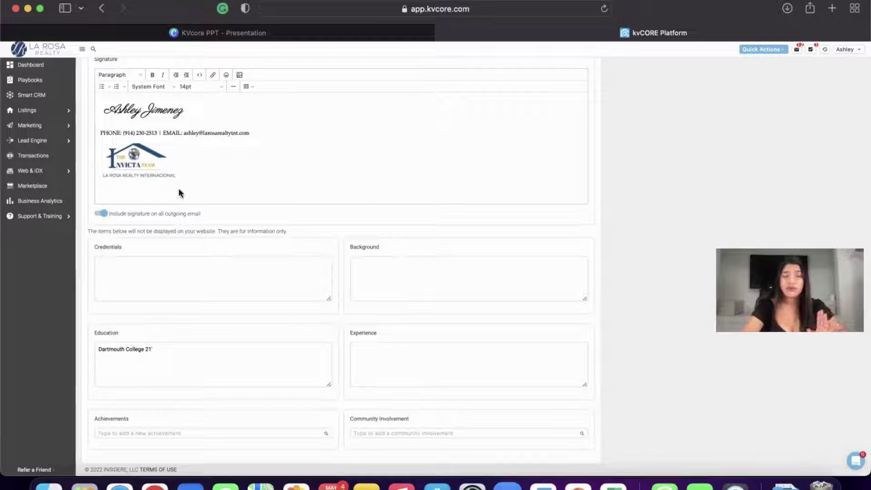
pyautogui.scroll(-1, 242, 274)
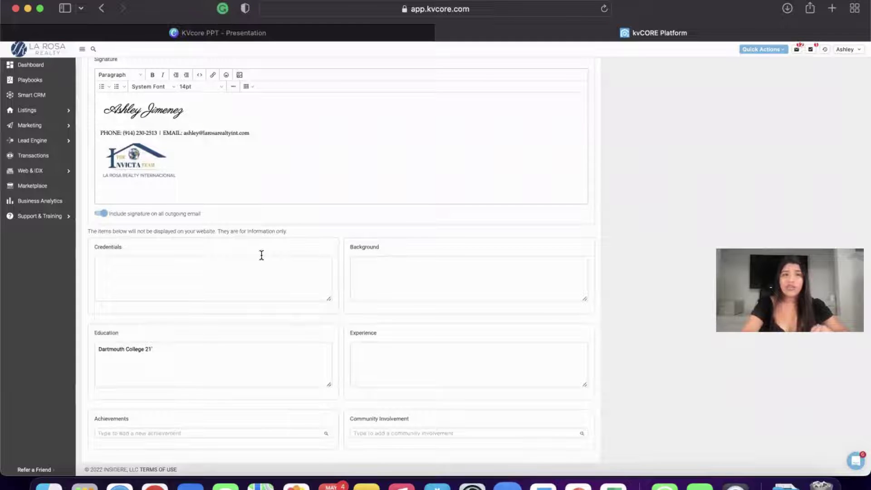
# Recheck the contact and social media fields, and save the agent profile.
pyautogui.scroll(10, 302, 331)
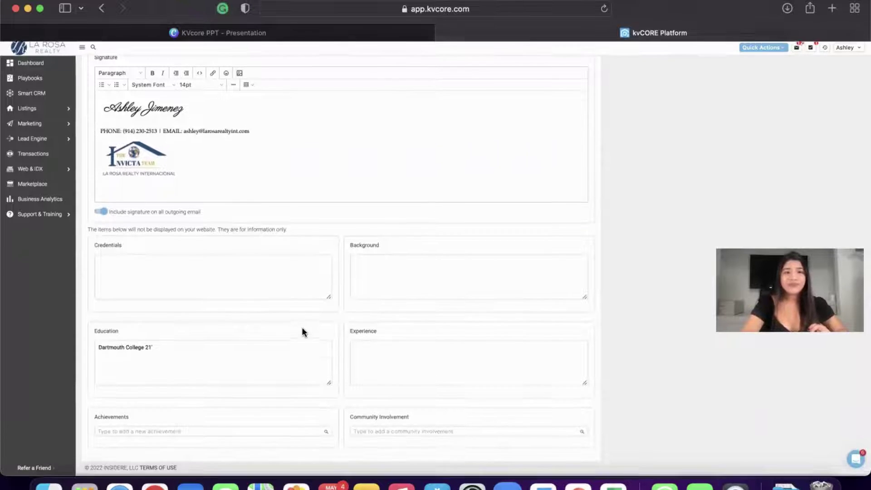
pyautogui.scroll(5, 302, 331)
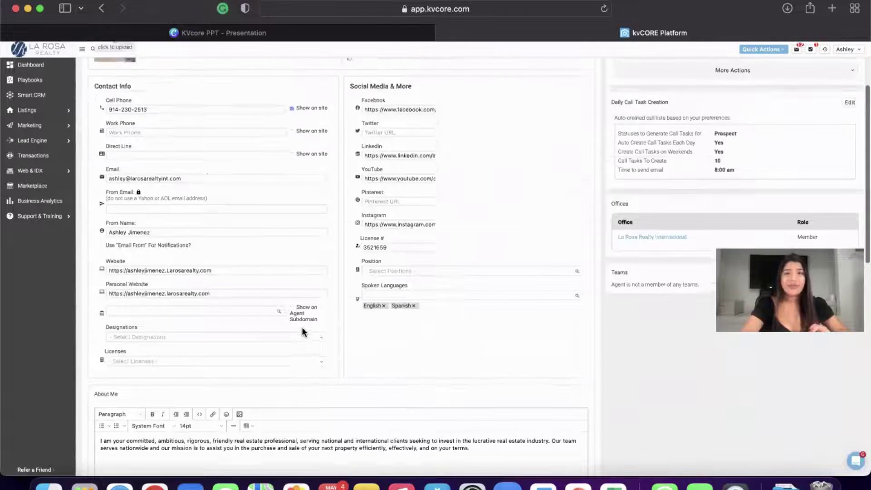
pyautogui.scroll(-3, 302, 332)
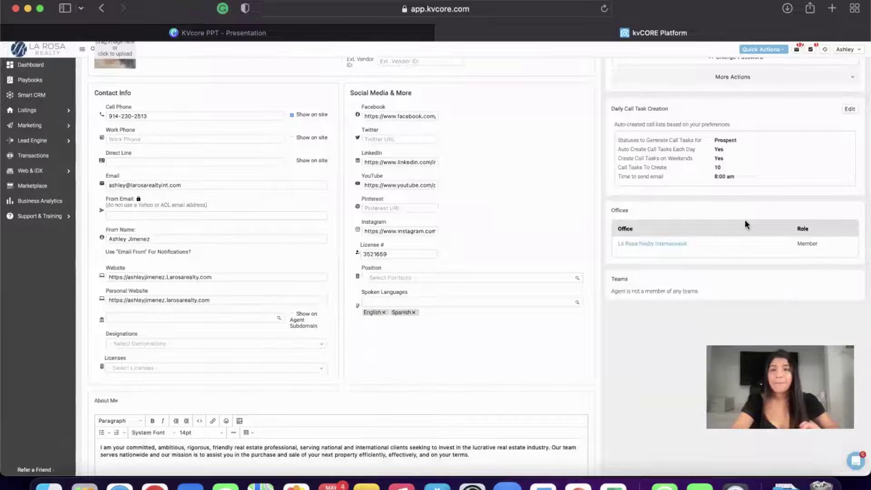
pyautogui.scroll(3, 746, 224)
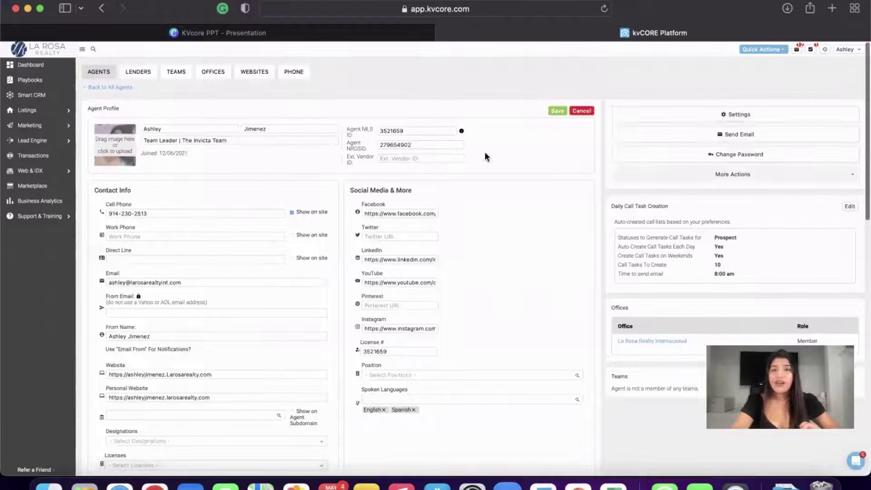
pyautogui.scroll(-3, 322, 207)
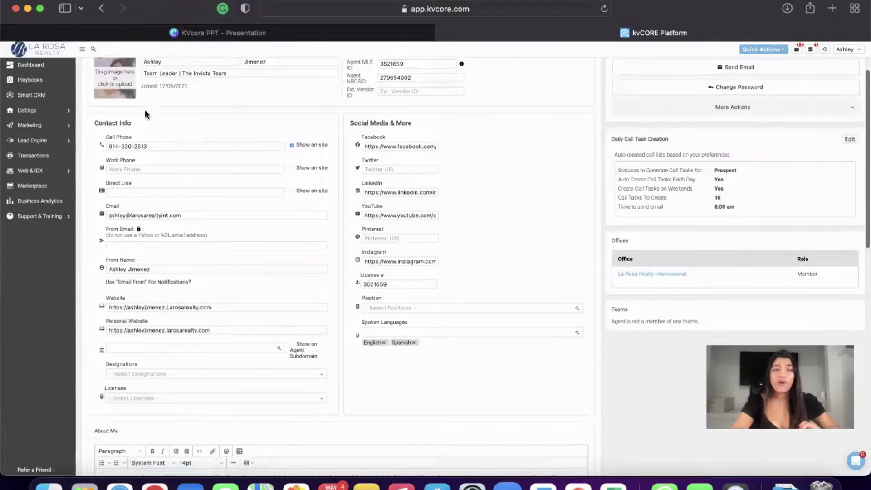
pyautogui.scroll(3, 448, 190)
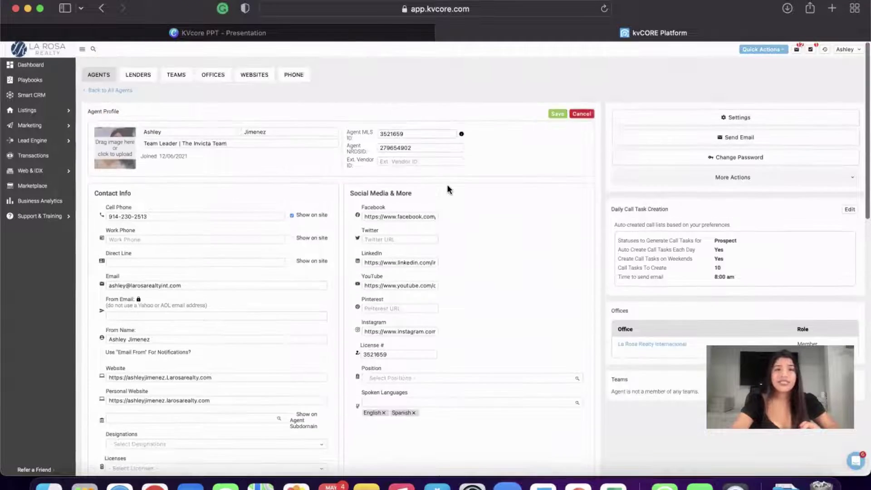
pyautogui.click(559, 111)
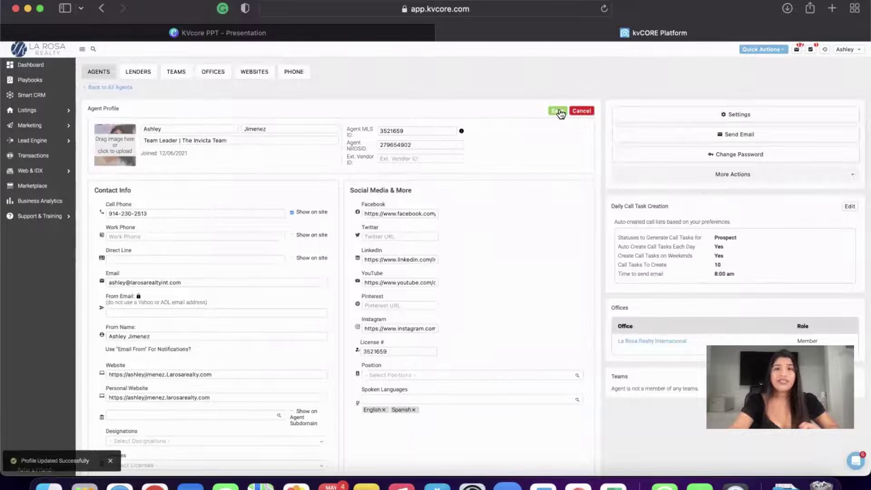
pyautogui.click(559, 111)
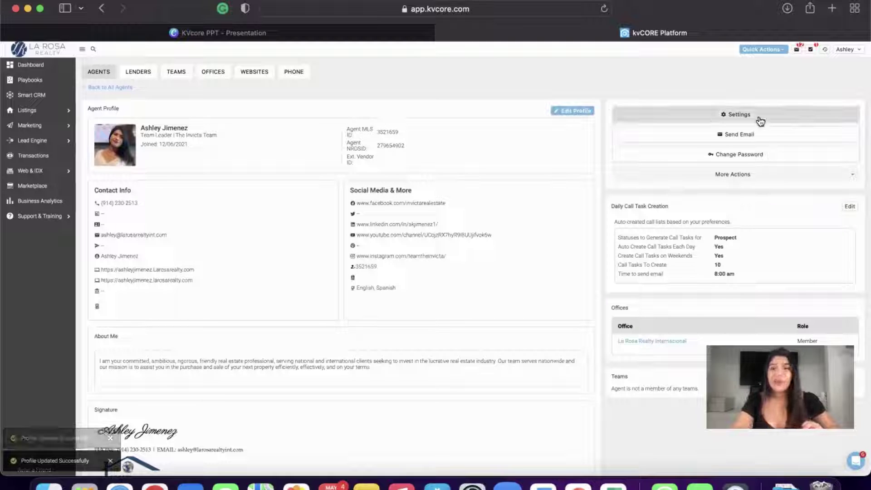
# Switch to the KVcore PPT in Canva, present it as Standard from the Your Profile slide and advance to the kvCORE Website slide.
pyautogui.click(377, 34)
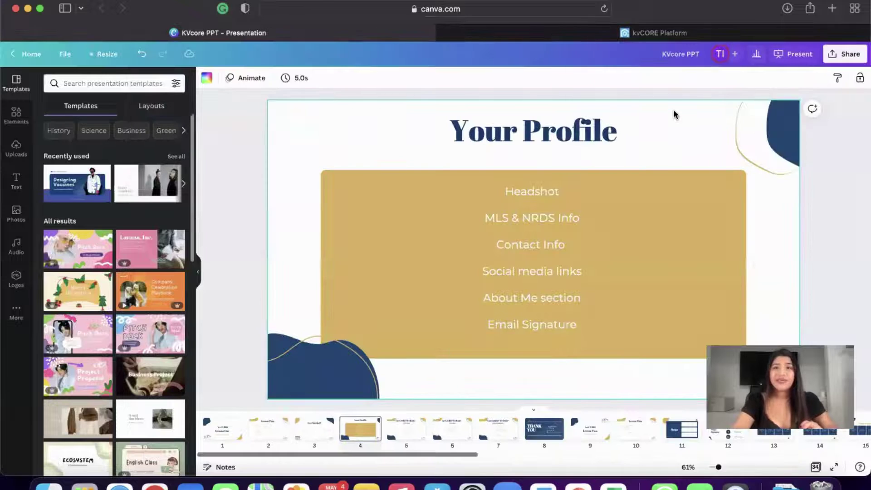
pyautogui.click(808, 55)
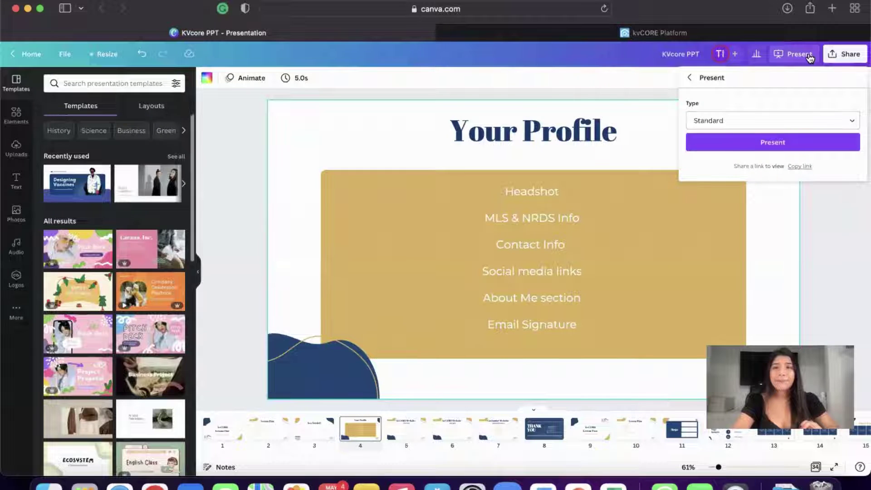
pyautogui.click(779, 142)
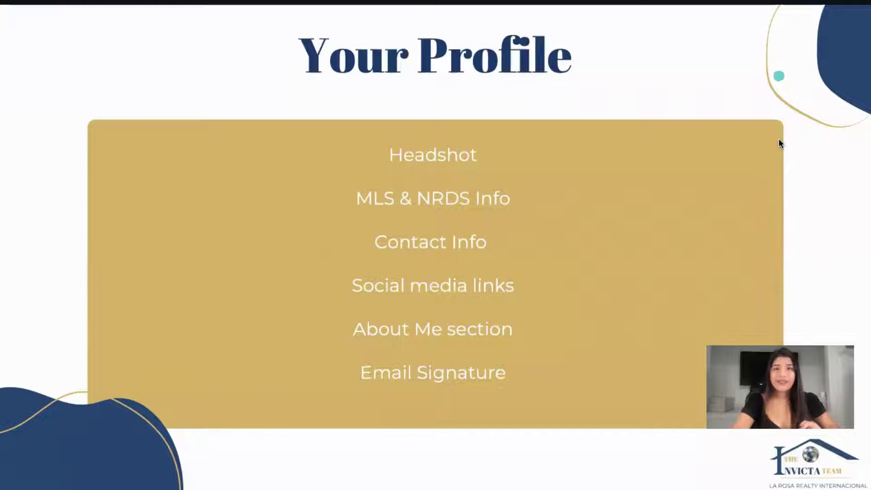
pyautogui.press('Right')
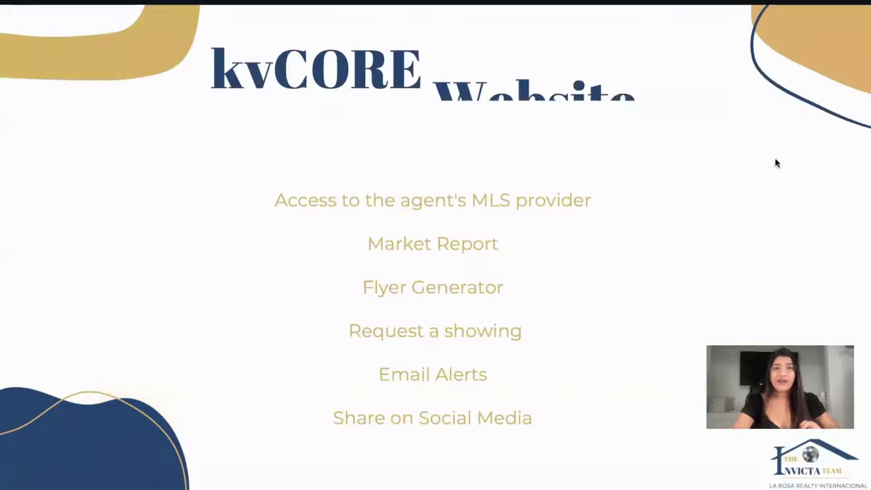